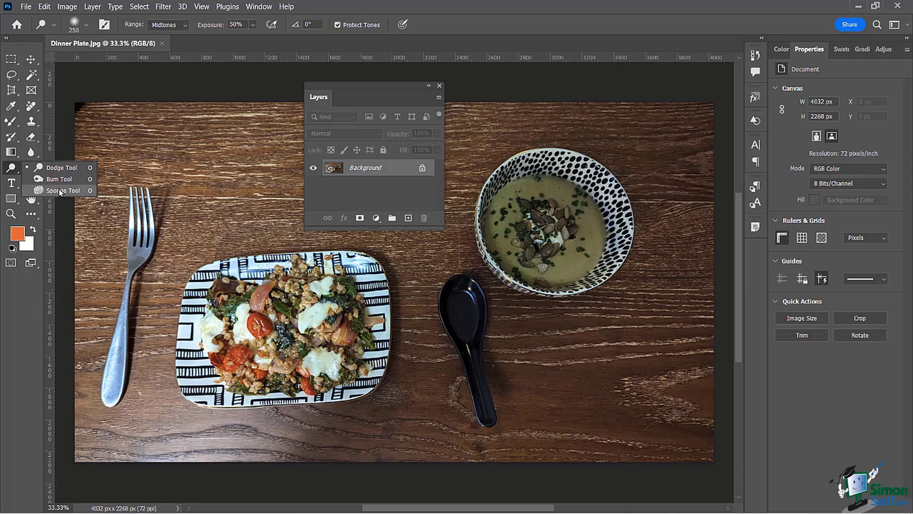
# Duplicate the Background layer and move the floating Layers panel to the empty table area above the plate.
pyautogui.click(370, 85)
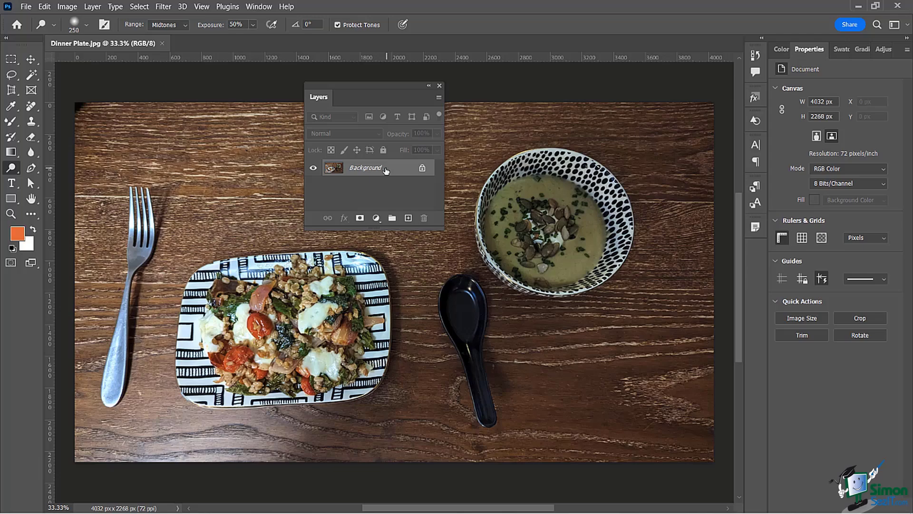
pyautogui.hotkey('ctrl', 'j')
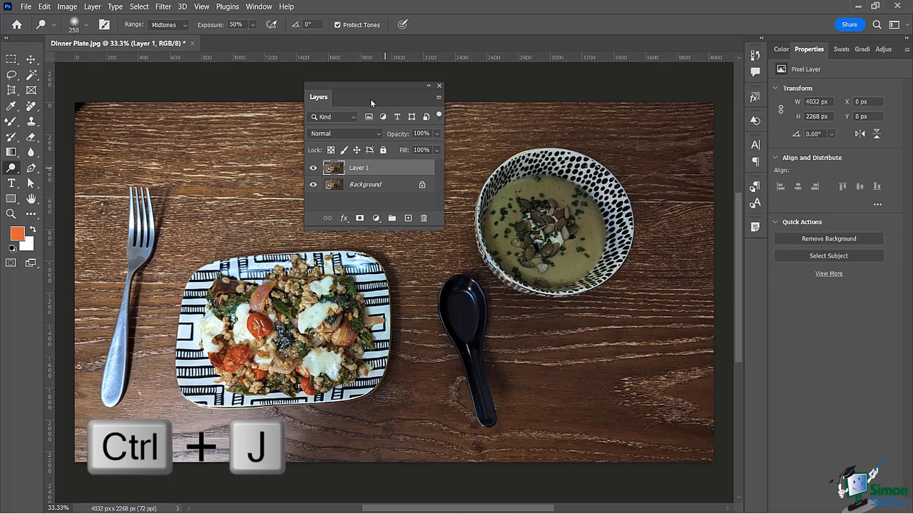
pyautogui.moveTo(367, 90); pyautogui.dragTo(611, 72)
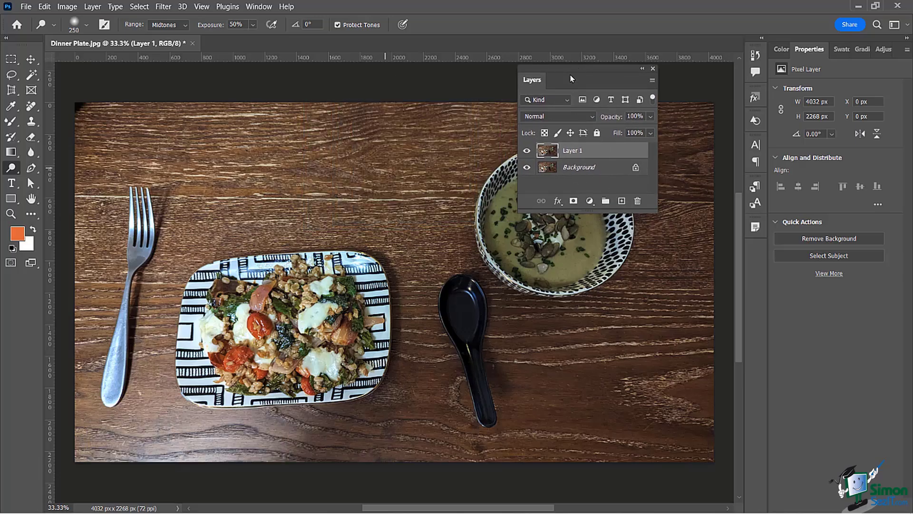
pyautogui.moveTo(559, 72); pyautogui.dragTo(323, 96)
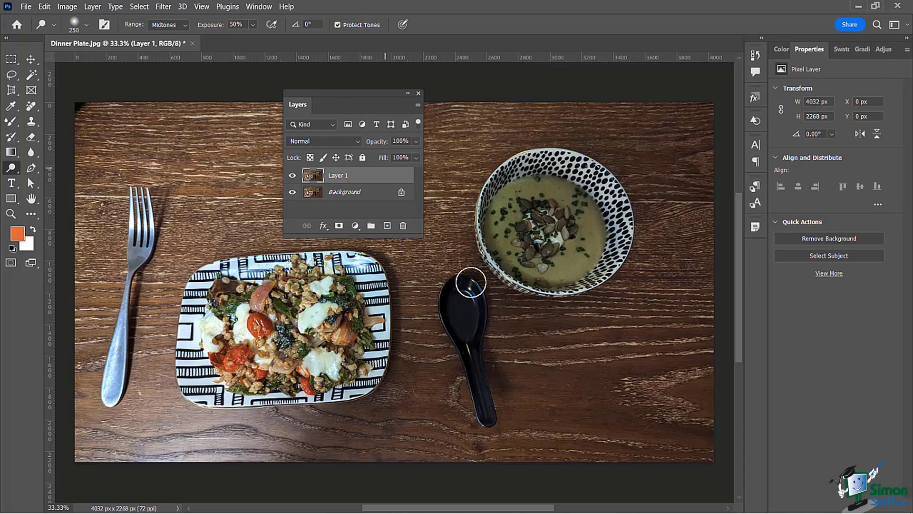
# Activate the Dodge tool and keep its range at Midtones with the whole photo in view.
pyautogui.scroll(-2, 523, 319)
pyautogui.scroll(-1, 523, 320)
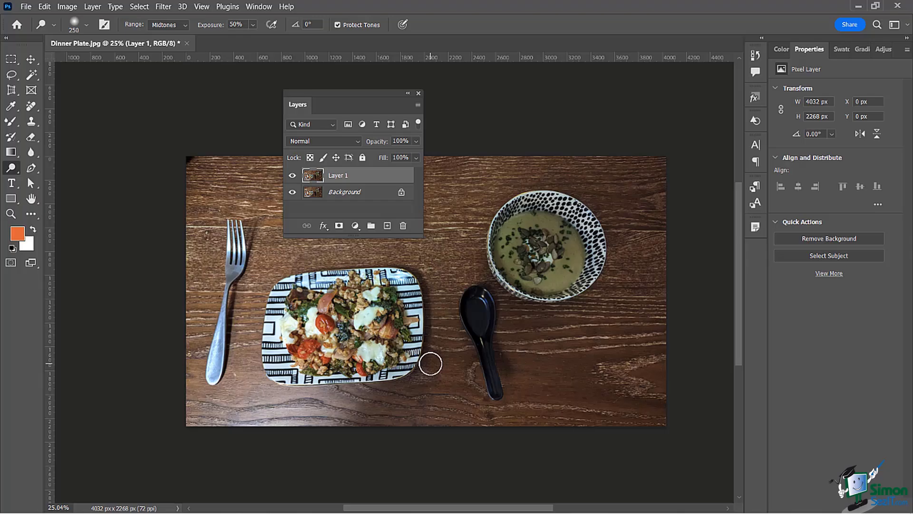
pyautogui.rightClick(11, 168)
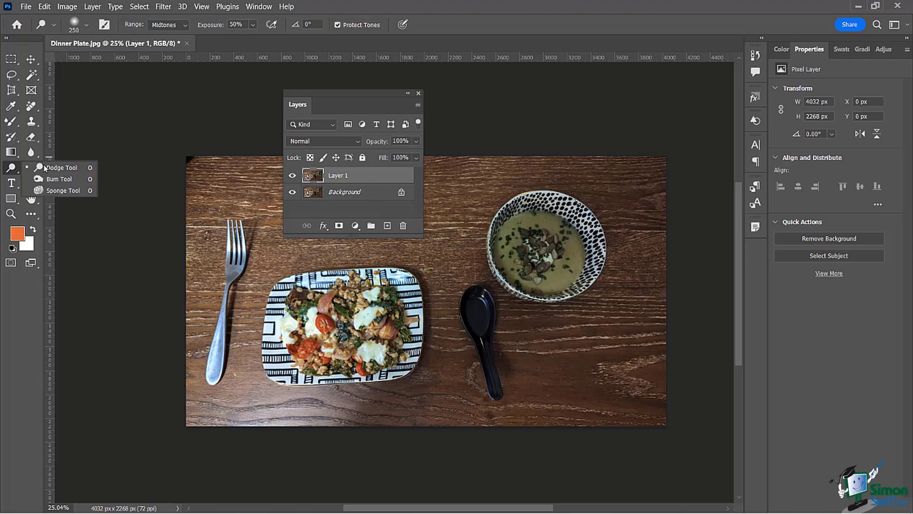
pyautogui.click(59, 172)
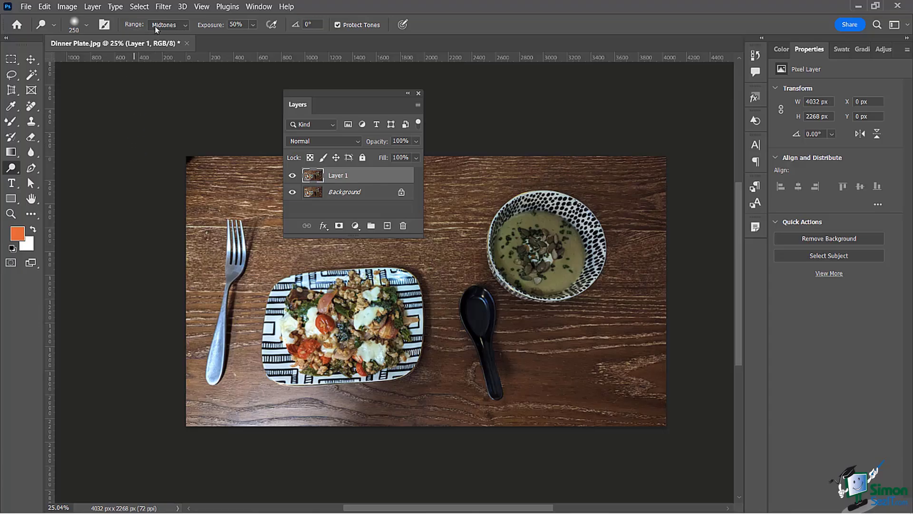
pyautogui.click(185, 26)
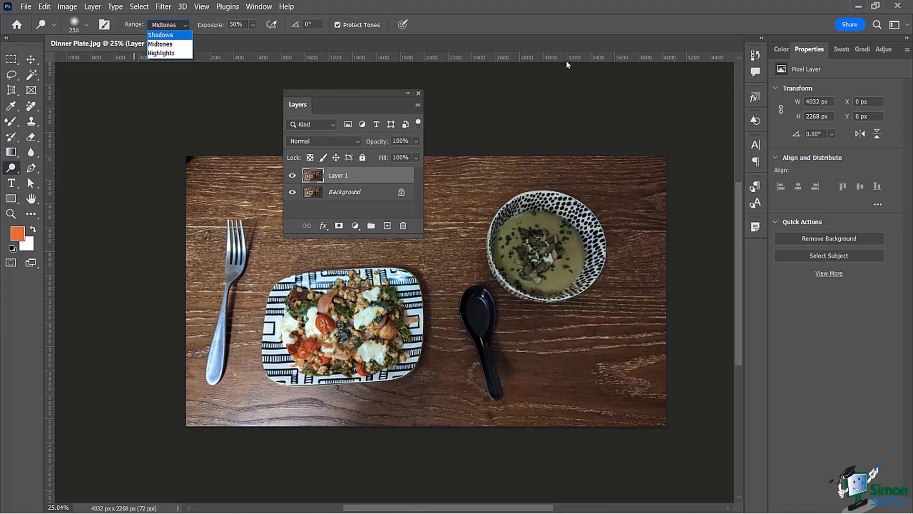
pyautogui.click(503, 15)
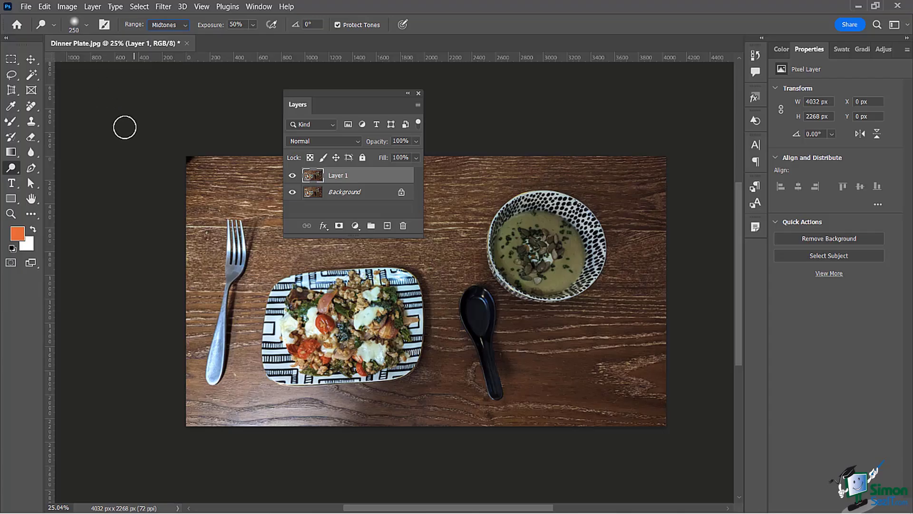
# Enlarge the Dodge brush to 500 px and lighten the soup in the bowl on Layer 1.
pyautogui.click(87, 24)
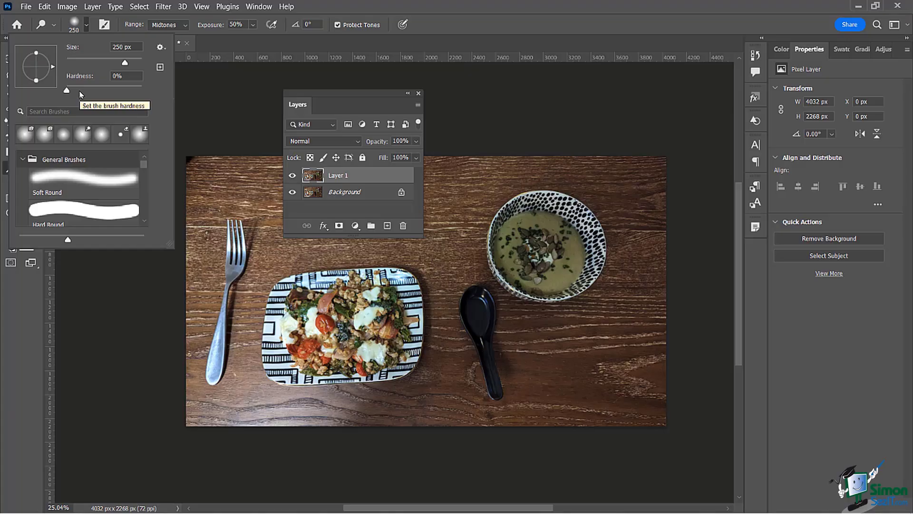
pyautogui.click(464, 23)
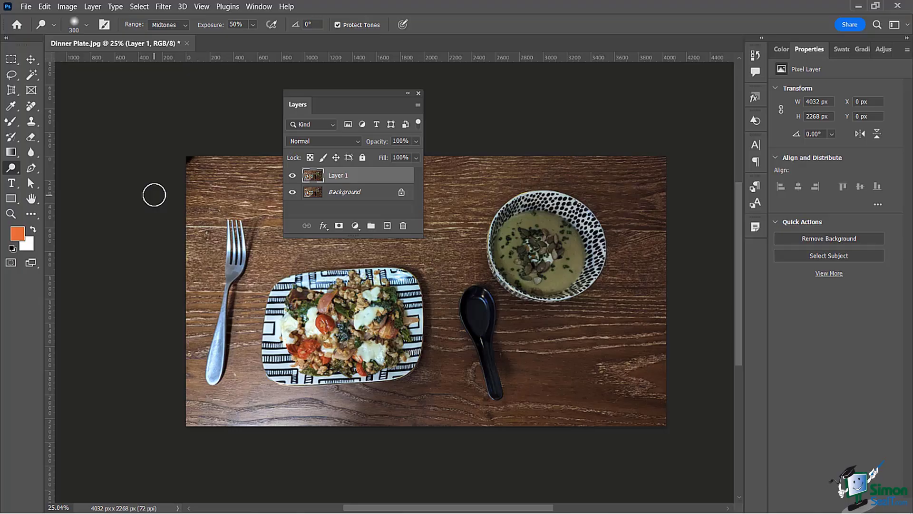
pyautogui.press(']')
pyautogui.press(']')
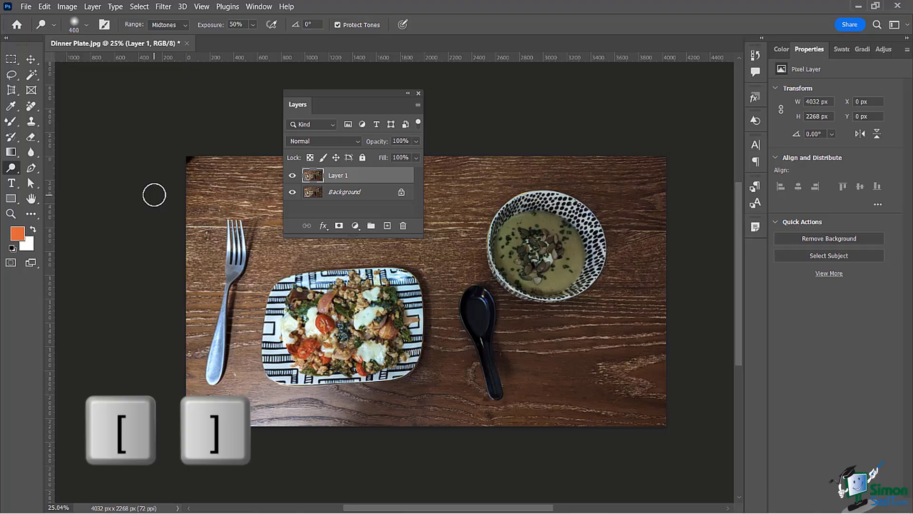
pyautogui.press(']')
pyautogui.press(']')
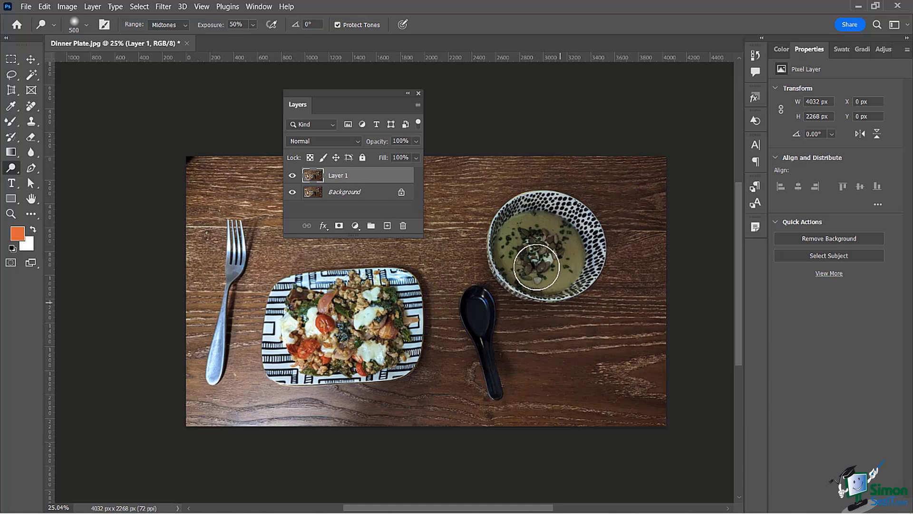
pyautogui.moveTo(513, 240)
pyautogui.mouseDown()
pyautogui.moveTo(525, 218)
pyautogui.moveTo(559, 215)
pyautogui.moveTo(580, 230)
pyautogui.moveTo(570, 261)
pyautogui.moveTo(538, 272)
pyautogui.moveTo(518, 256)
pyautogui.moveTo(538, 238)
pyautogui.mouseUp()
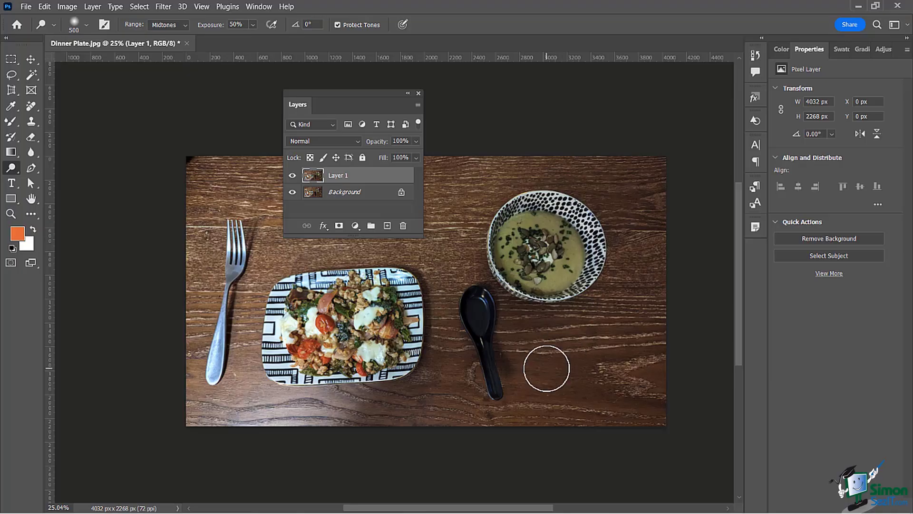
# Toggle Layer 1's visibility repeatedly to compare the dodged soup with the original photo.
pyautogui.click(293, 176)
pyautogui.click(291, 177)
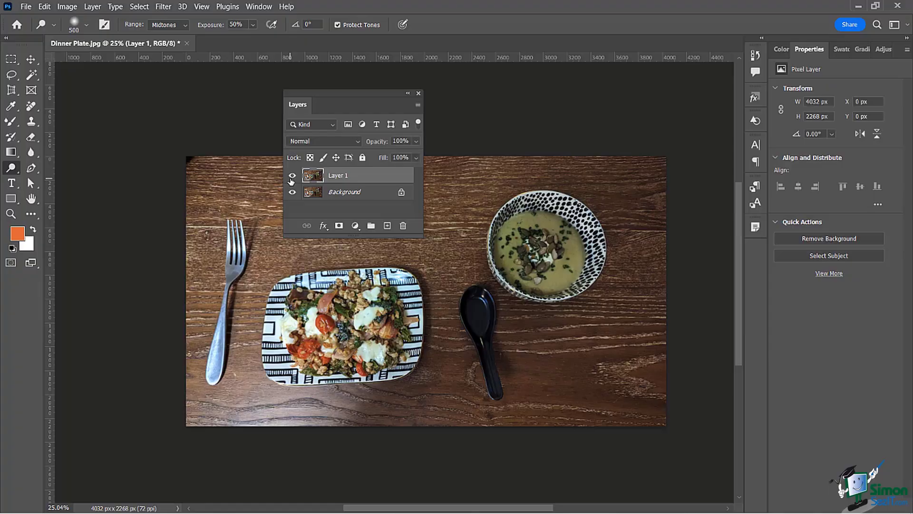
pyautogui.click(291, 177)
pyautogui.click(292, 177)
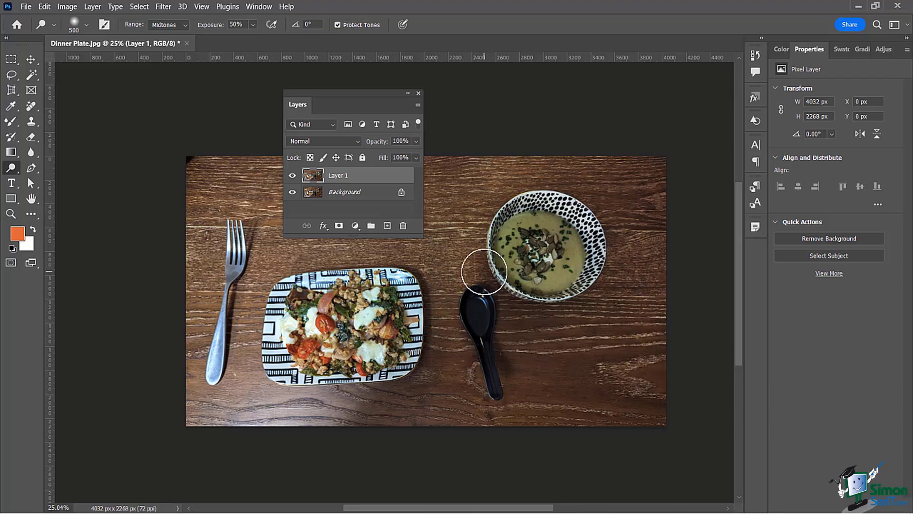
pyautogui.click(292, 176)
pyautogui.click(292, 176)
pyautogui.click(293, 176)
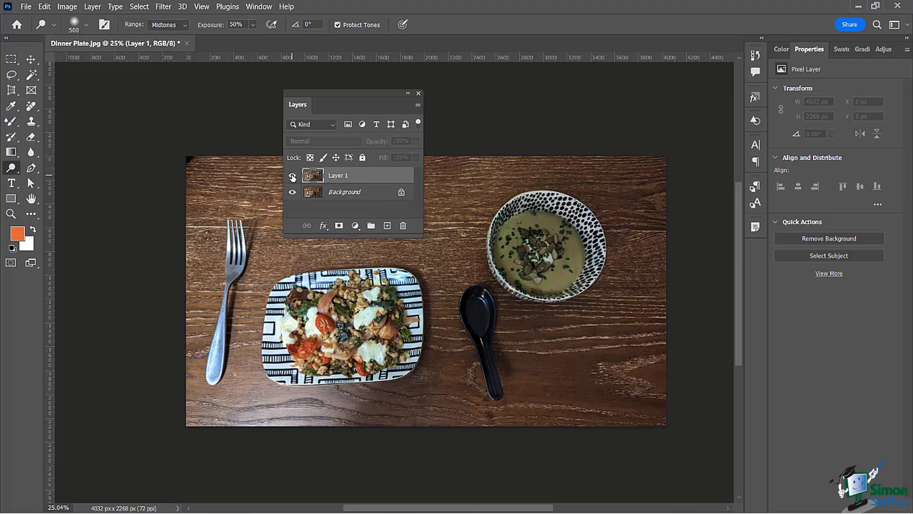
pyautogui.click(293, 176)
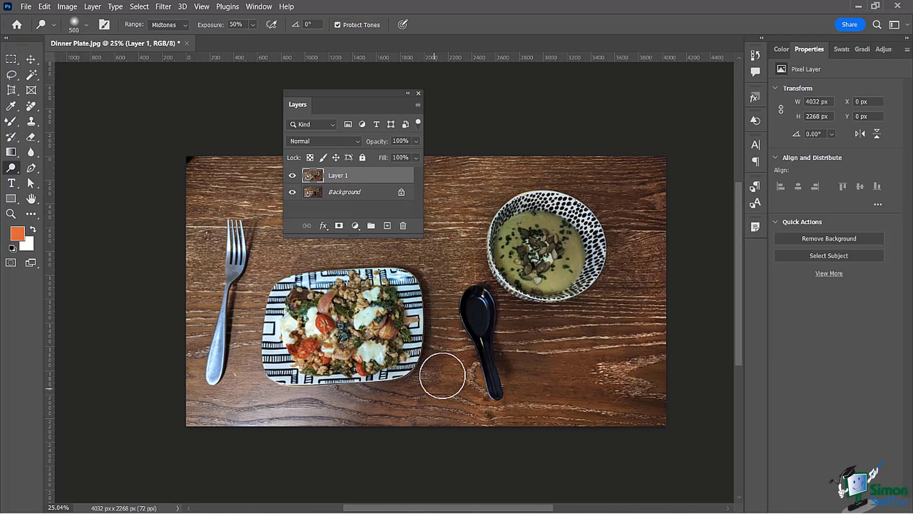
# Lighten the wooden table around the plate and spoon with the Dodge tool, comparing Layer 1 with the original.
pyautogui.moveTo(449, 341); pyautogui.dragTo(435, 402)
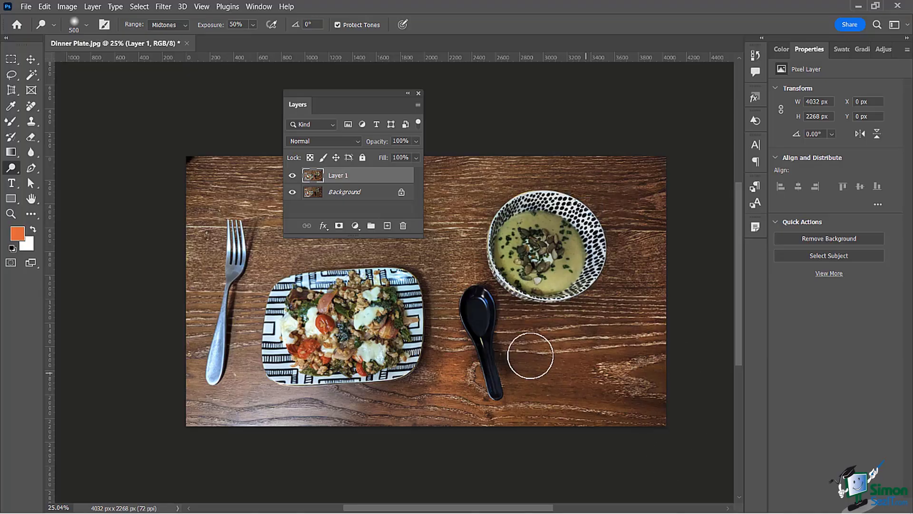
pyautogui.click(292, 177)
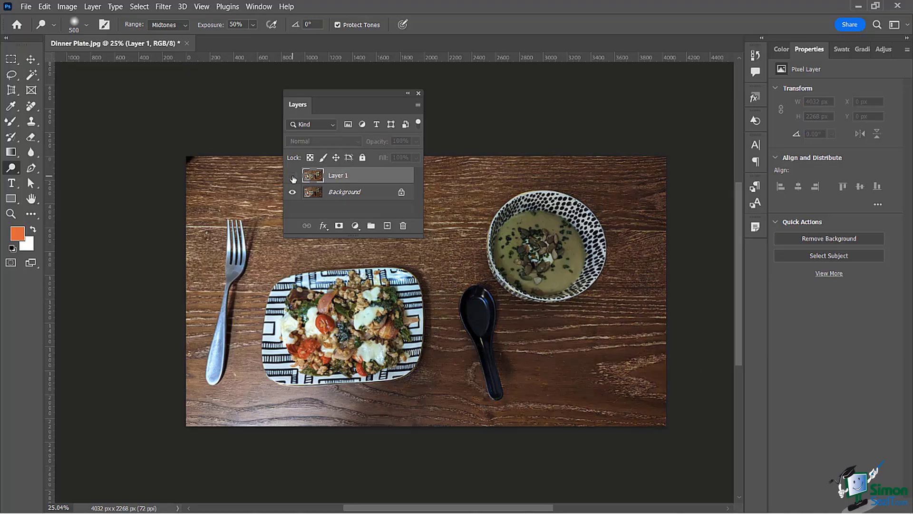
pyautogui.click(292, 176)
pyautogui.click(293, 176)
pyautogui.click(292, 176)
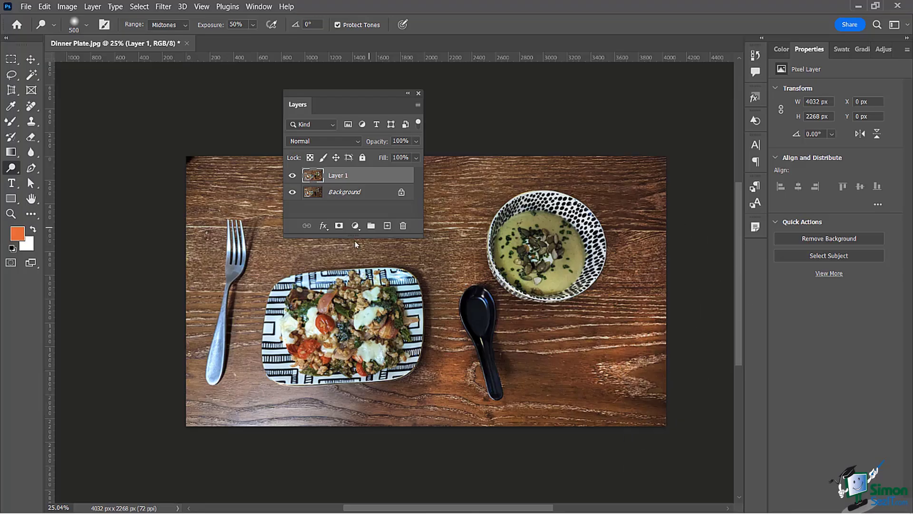
# Switch to the Burn tool, shift the Layers panel away from the plate, and set the range to Highlights.
pyautogui.rightClick(10, 173)
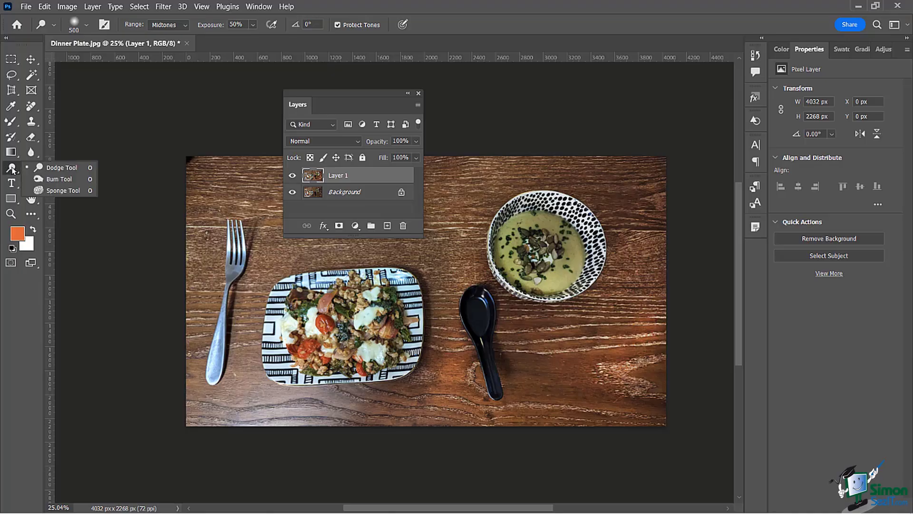
pyautogui.click(50, 180)
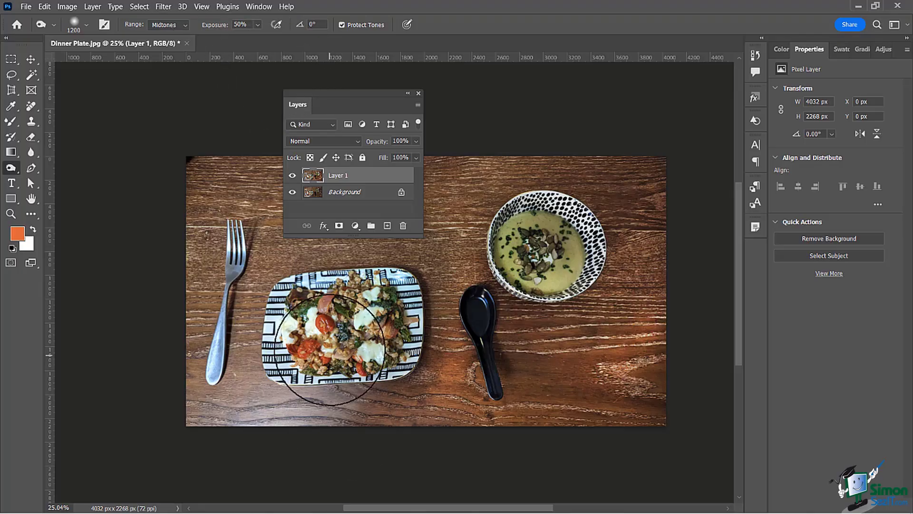
pyautogui.scroll(3, 331, 347)
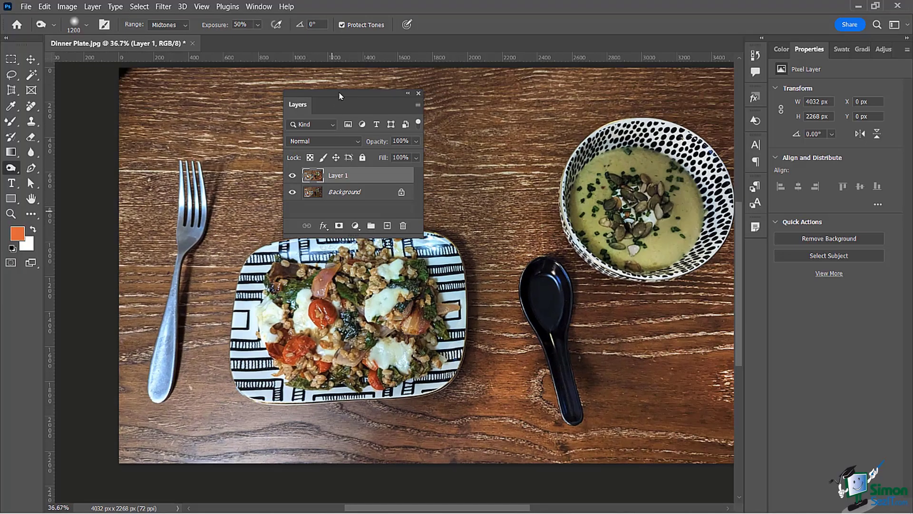
pyautogui.moveTo(340, 95); pyautogui.dragTo(404, 81)
pyautogui.click(183, 24)
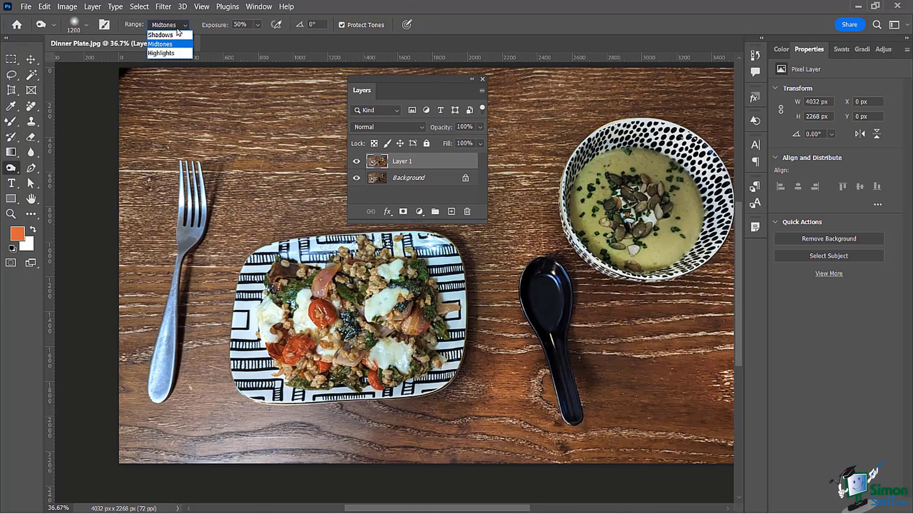
pyautogui.click(165, 53)
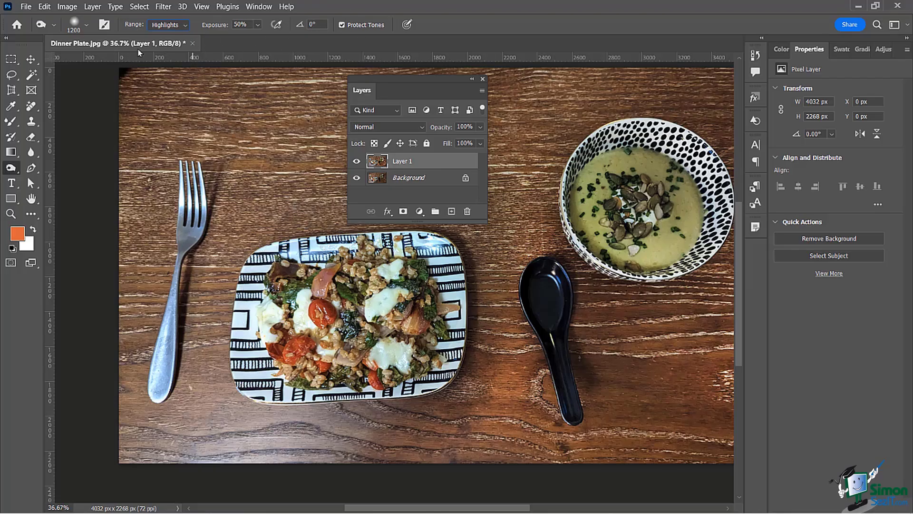
# Reduce the Burn brush to 400 px and darken the bright white cheese pieces on the plate.
pyautogui.click(87, 27)
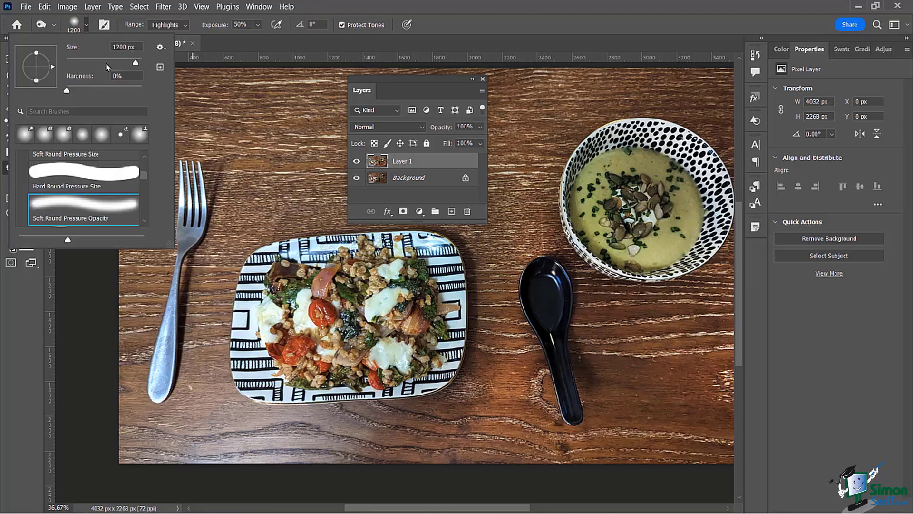
pyautogui.click(446, 19)
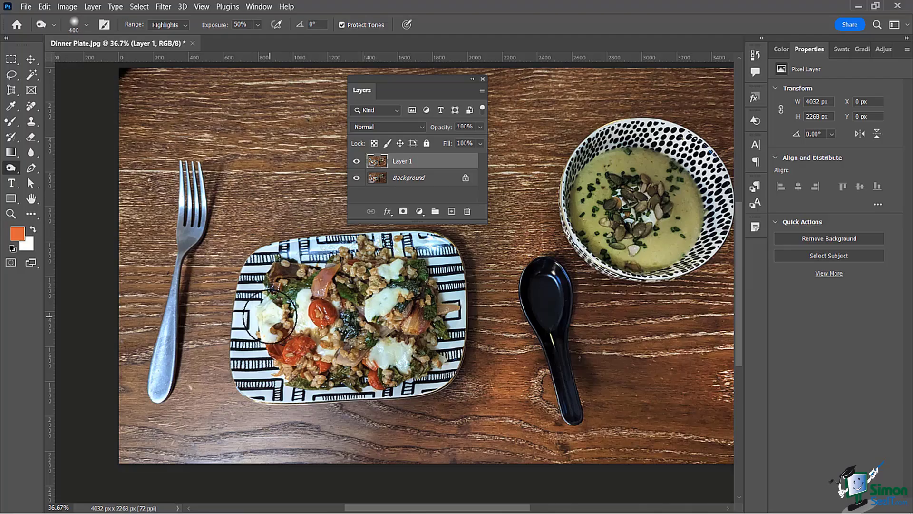
pyautogui.moveTo(270, 316)
pyautogui.mouseDown()
pyautogui.moveTo(272, 335)
pyautogui.moveTo(305, 328)
pyautogui.moveTo(310, 312)
pyautogui.mouseUp()
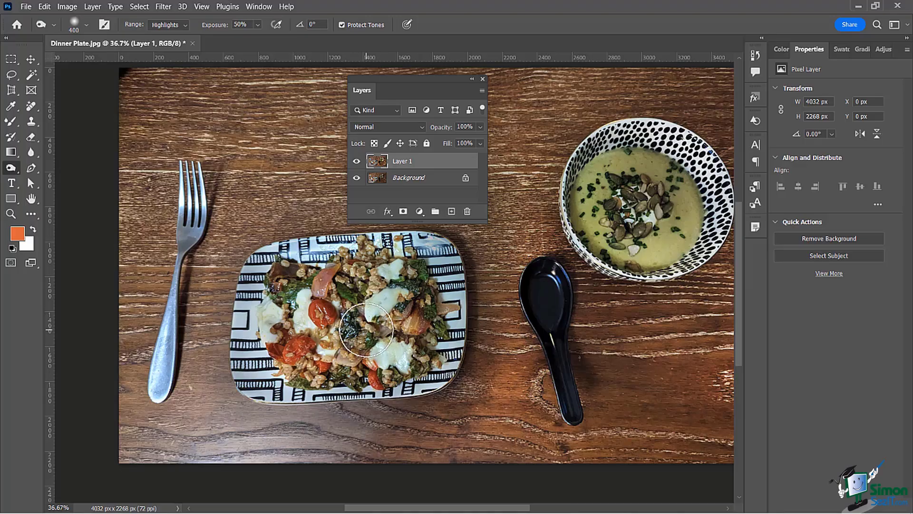
# Toggle Layer 1's visibility to compare the burned cheese highlights with the original photo.
pyautogui.scroll(-2, 361, 333)
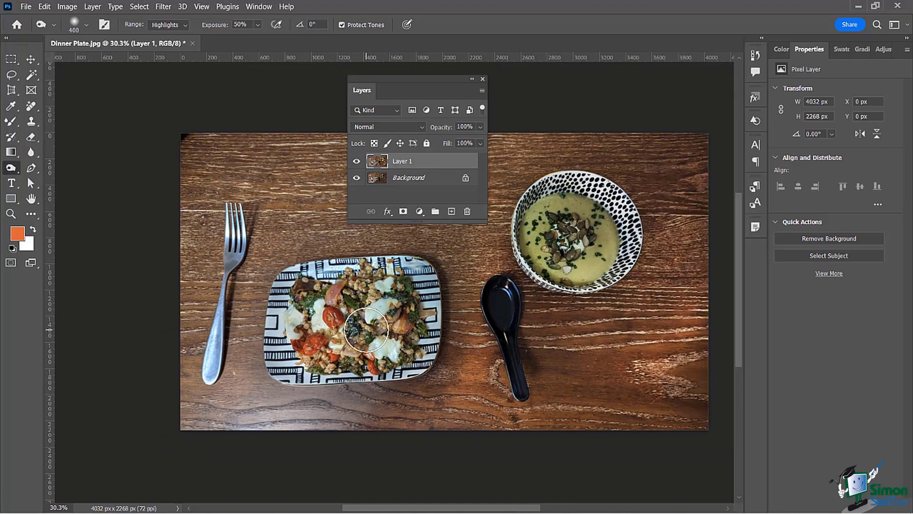
pyautogui.click(356, 163)
pyautogui.click(356, 163)
pyautogui.click(357, 164)
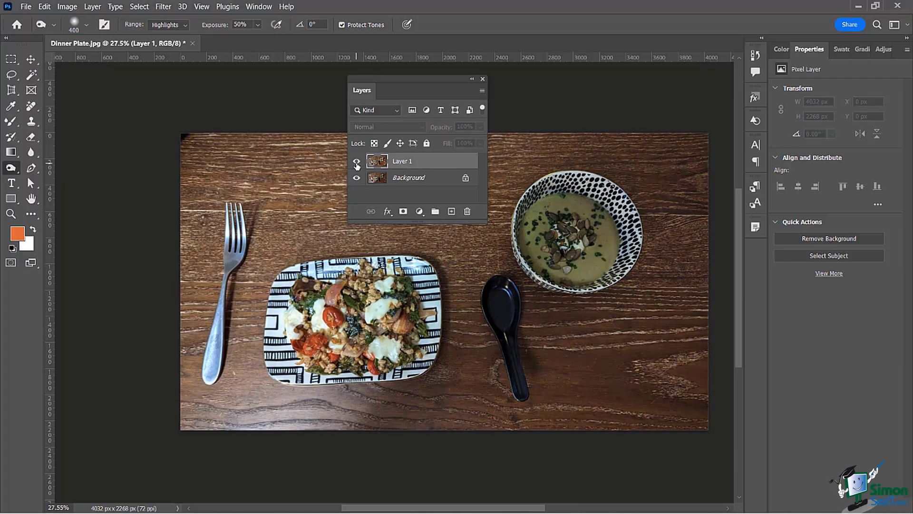
pyautogui.click(357, 164)
pyautogui.click(357, 164)
pyautogui.click(357, 164)
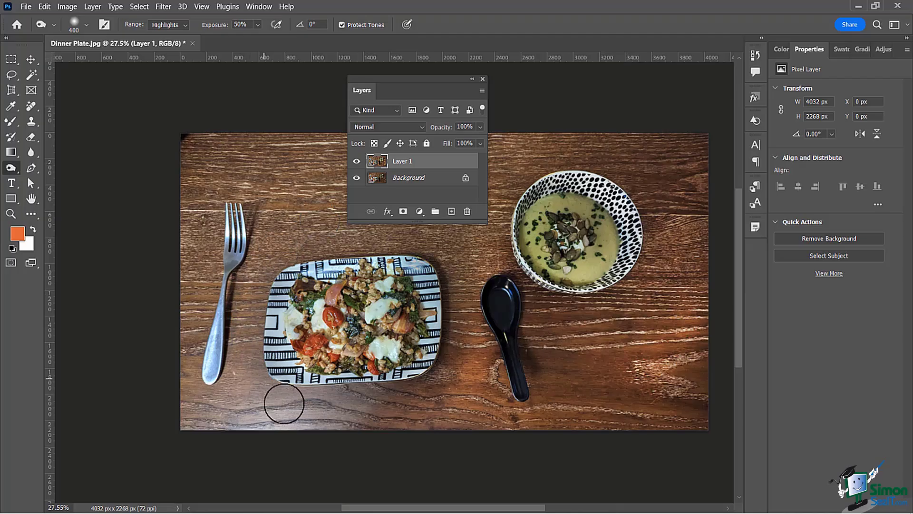
# Hide and show Layer 1 again to review the combined dodge and burn edits against the Background.
pyautogui.rightClick(10, 167)
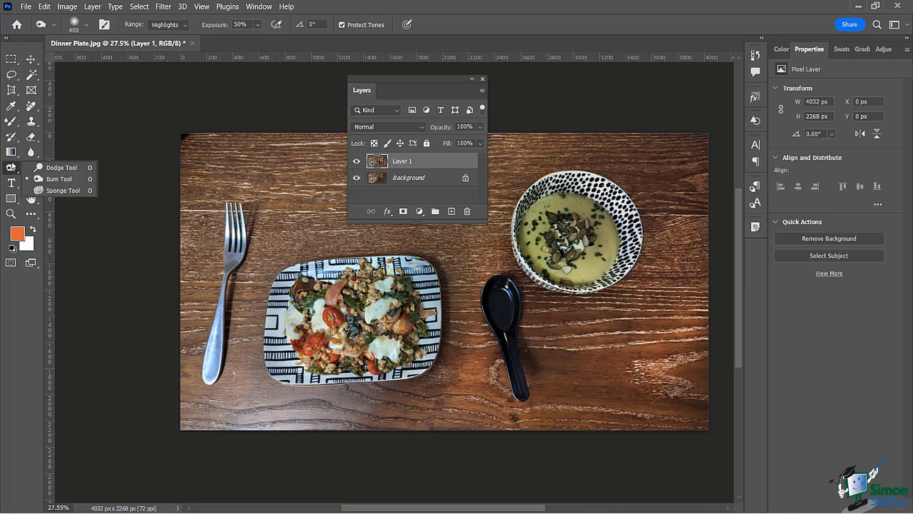
pyautogui.click(574, 30)
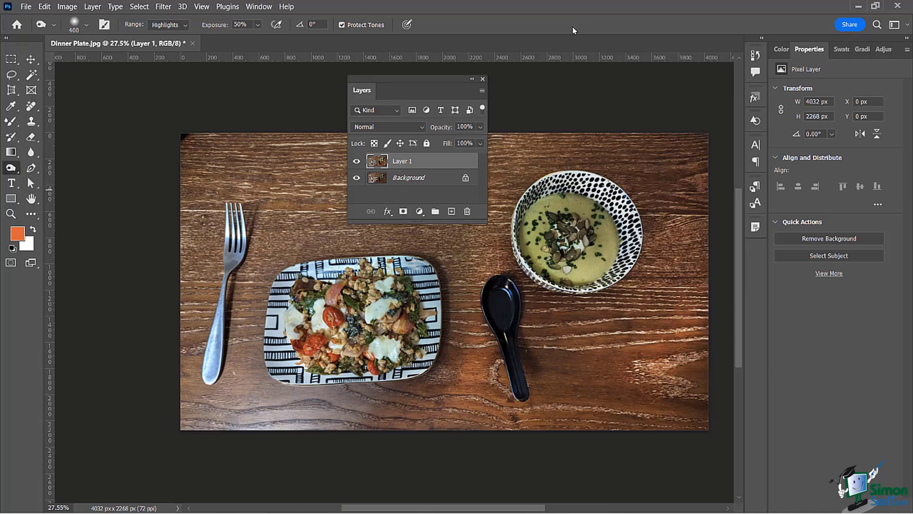
pyautogui.click(357, 161)
pyautogui.click(357, 162)
pyautogui.click(357, 162)
pyautogui.click(357, 162)
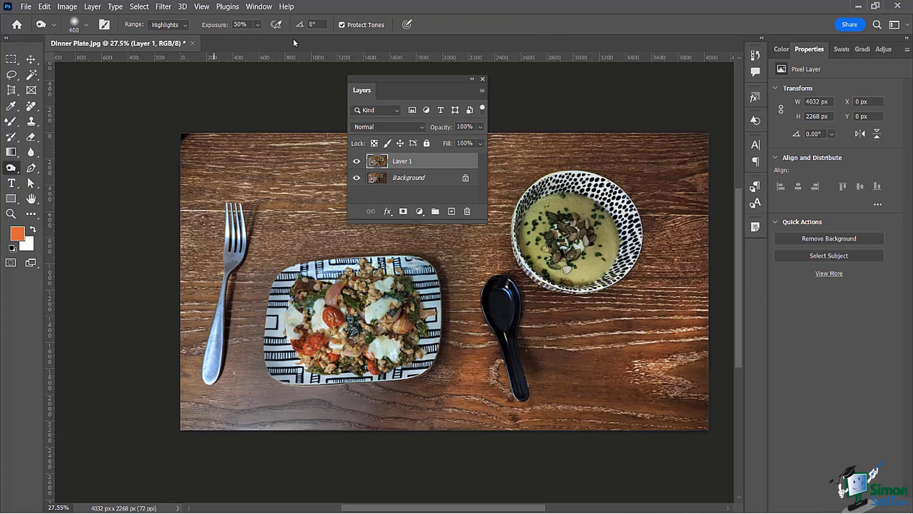
# Switch to the Sponge tool in Saturate mode and boost the color of the soup with a 150 px brush.
pyautogui.rightClick(11, 168)
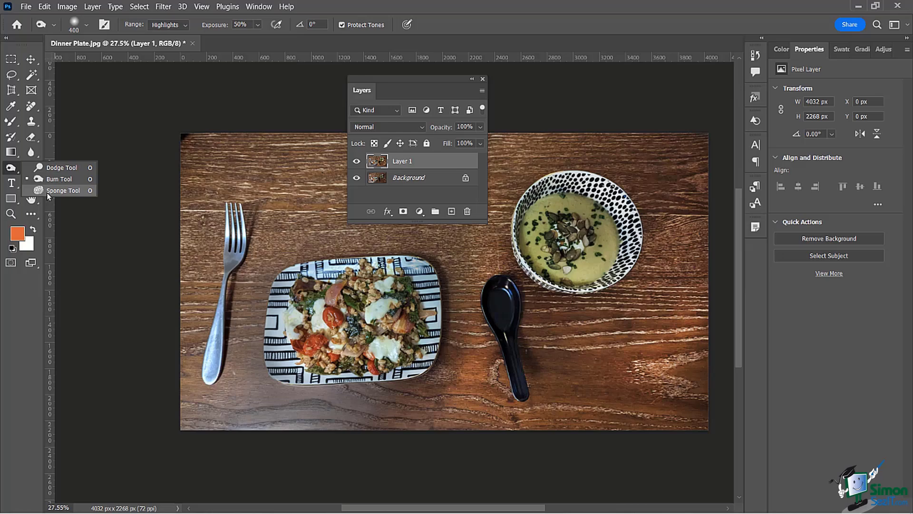
pyautogui.click(49, 190)
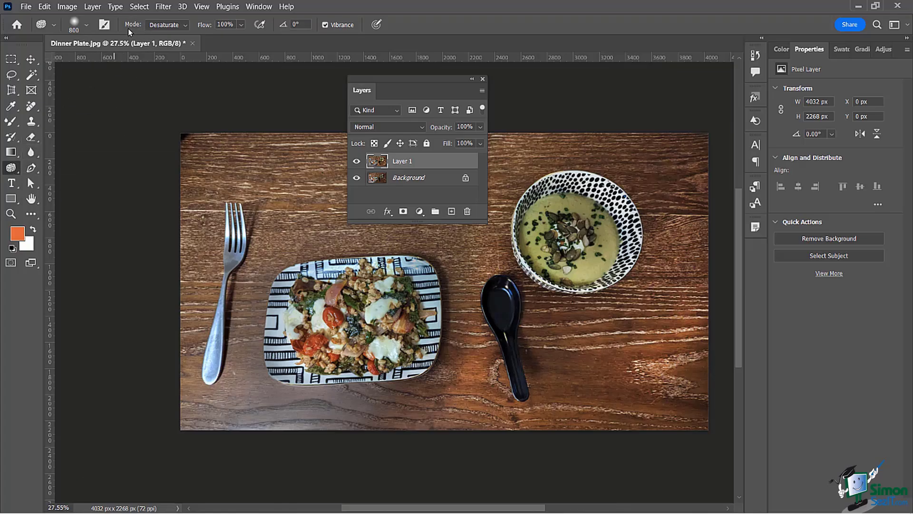
pyautogui.click(185, 26)
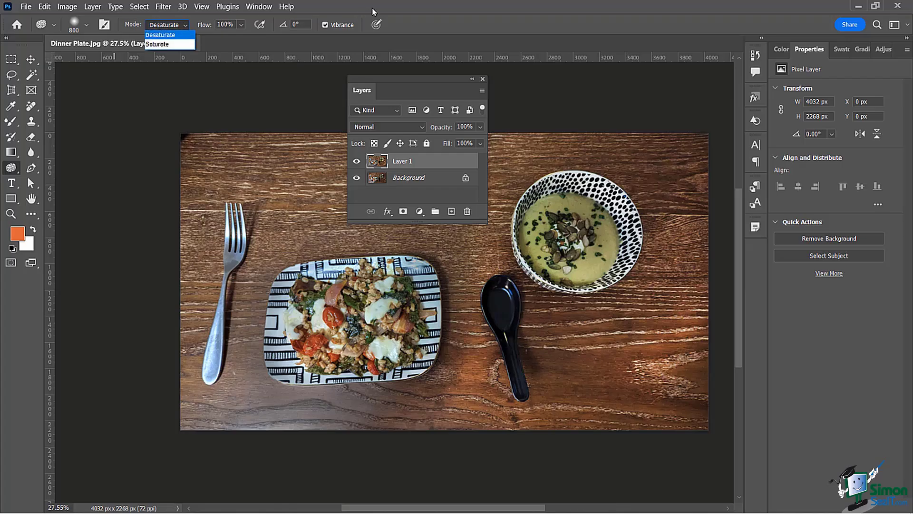
pyautogui.click(422, 26)
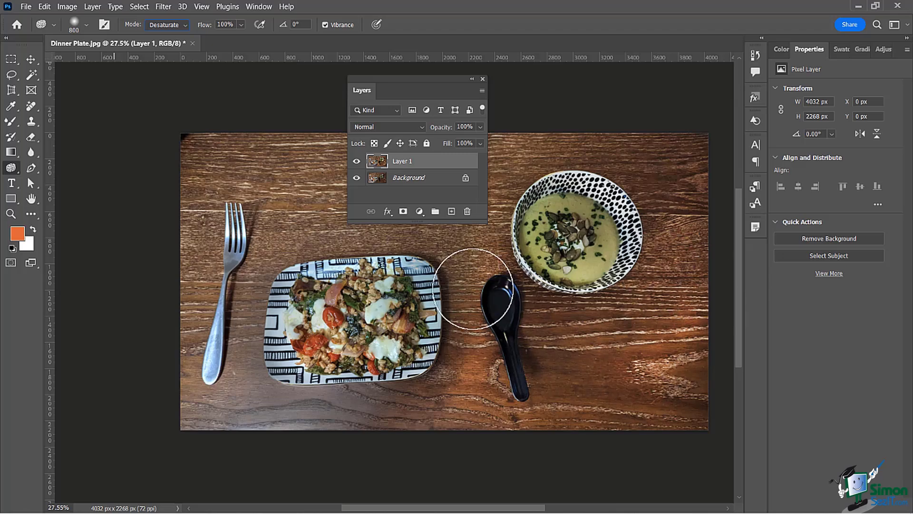
pyautogui.click(182, 28)
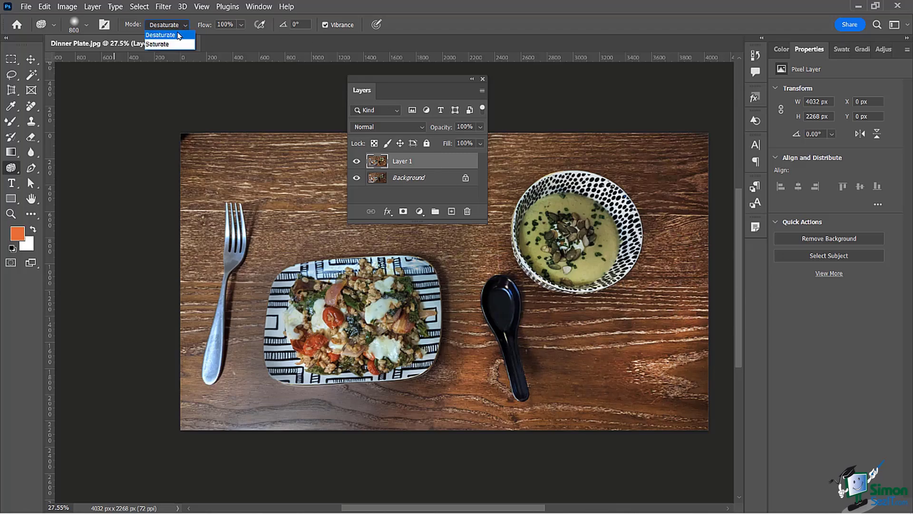
pyautogui.click(170, 46)
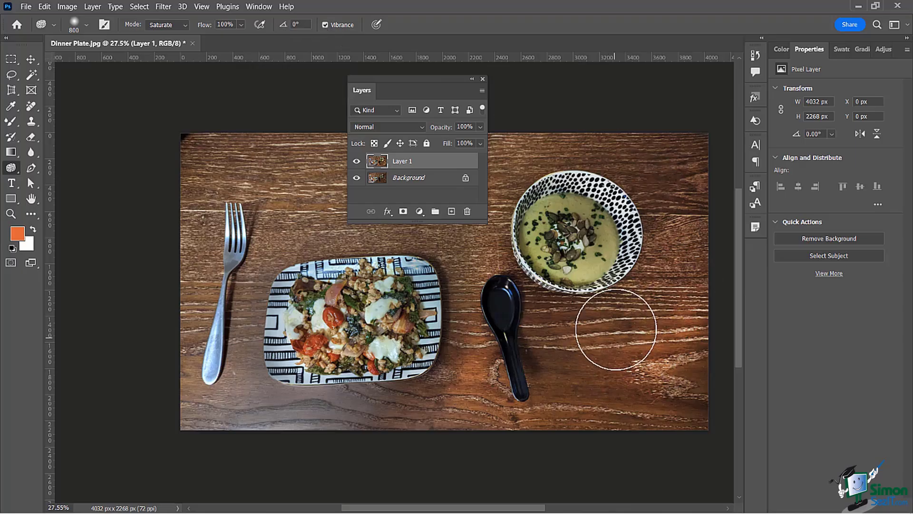
pyautogui.moveTo(546, 243)
pyautogui.mouseDown()
pyautogui.moveTo(559, 227)
pyautogui.moveTo(578, 227)
pyautogui.moveTo(586, 260)
pyautogui.mouseUp()
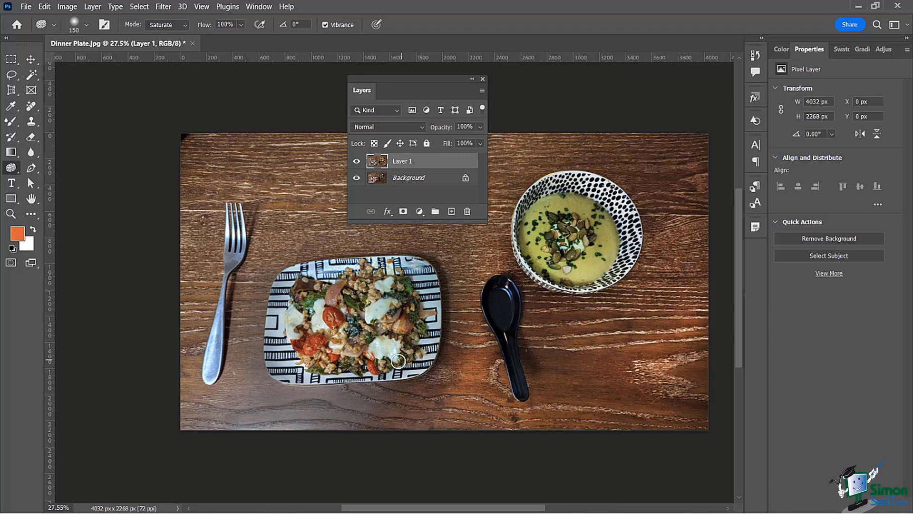
# Toggle Layer 1's visibility repeatedly to compare the saturated soup with the original photo.
pyautogui.click(356, 162)
pyautogui.click(357, 162)
pyautogui.click(357, 162)
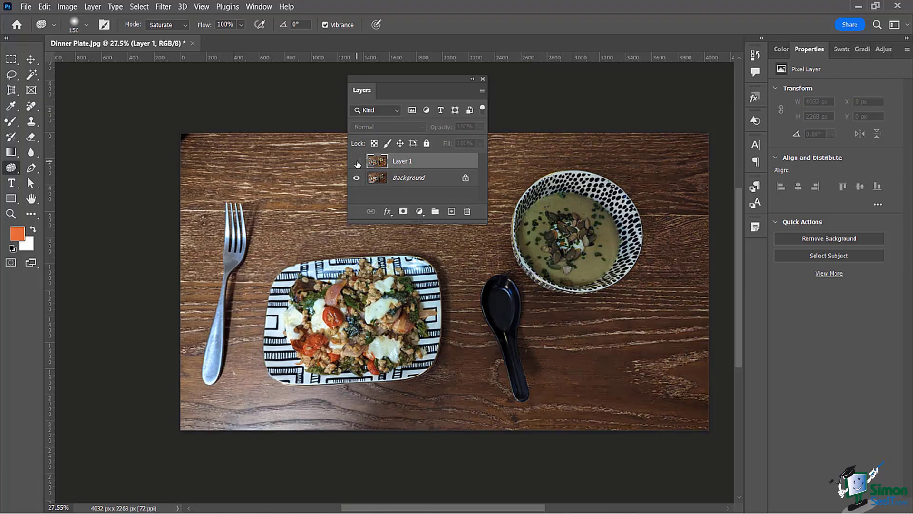
pyautogui.click(356, 162)
pyautogui.click(357, 163)
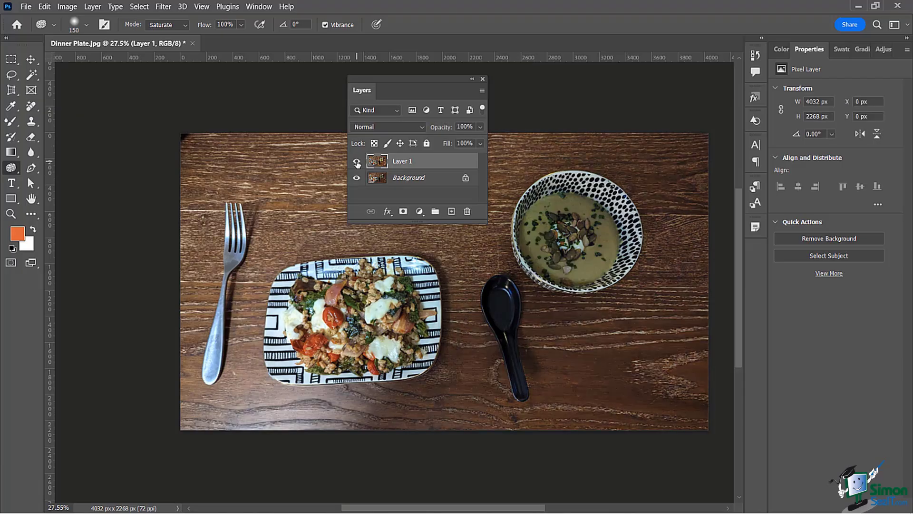
pyautogui.click(357, 162)
pyautogui.click(356, 162)
pyautogui.click(357, 162)
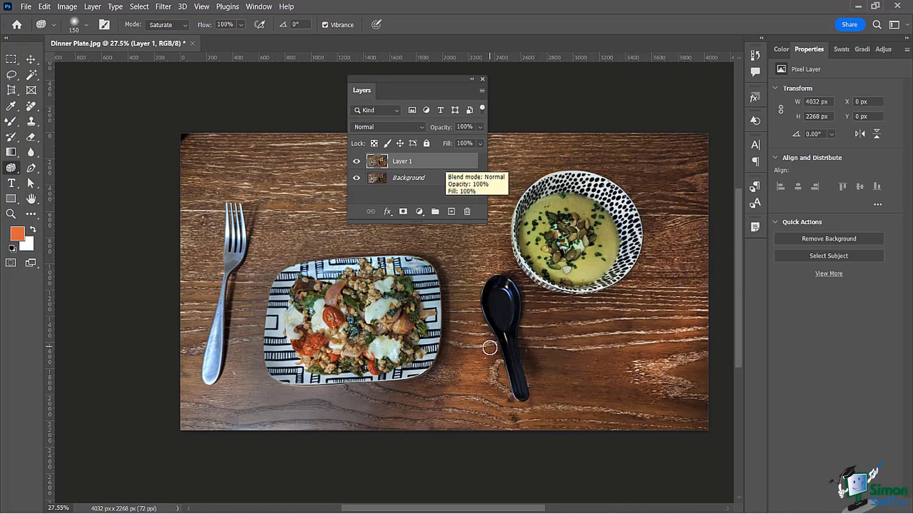
# Set the Sponge mode to Desaturate and mute the color of the red tomatoes on the plate.
pyautogui.click(184, 24)
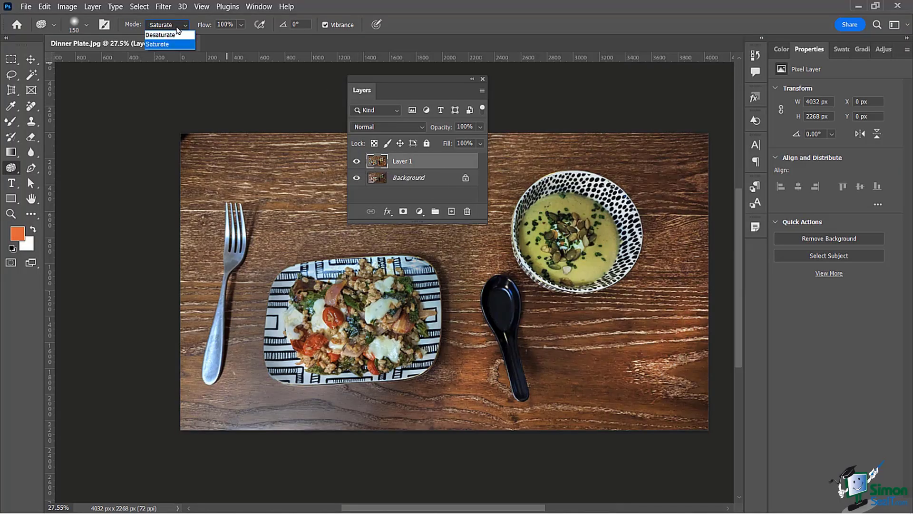
pyautogui.click(171, 35)
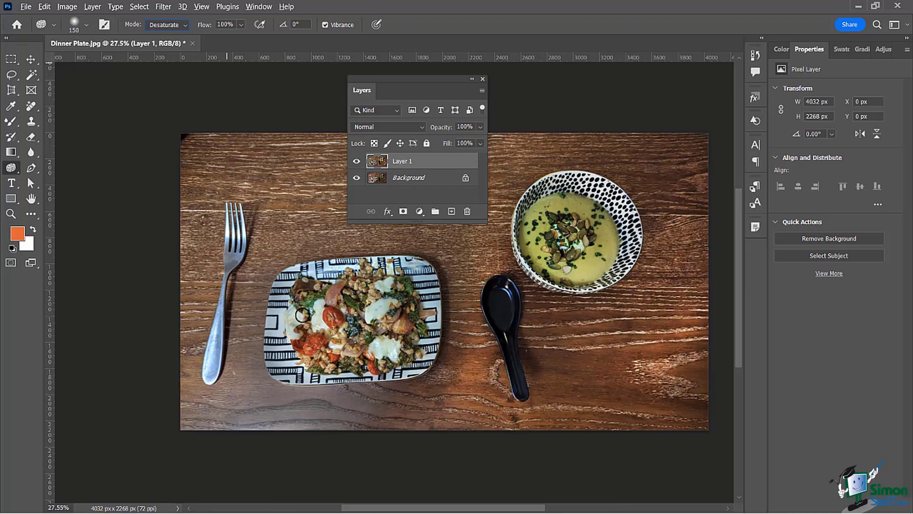
pyautogui.scroll(3, 335, 324)
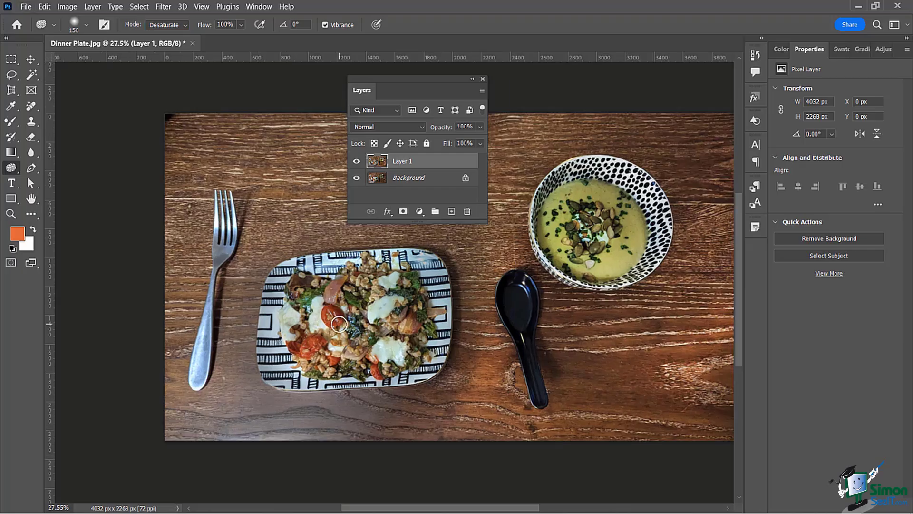
pyautogui.scroll(2, 339, 324)
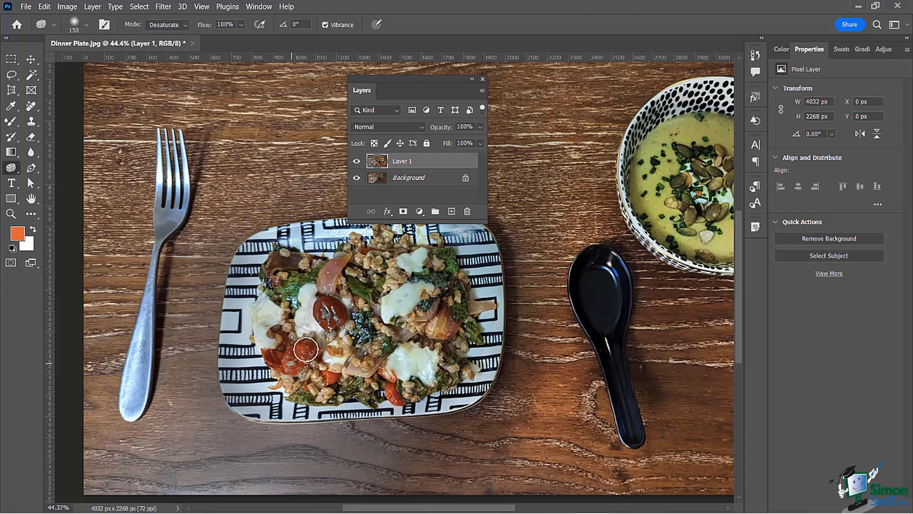
pyautogui.moveTo(305, 351)
pyautogui.mouseDown()
pyautogui.moveTo(320, 351)
pyautogui.moveTo(284, 369)
pyautogui.mouseUp()
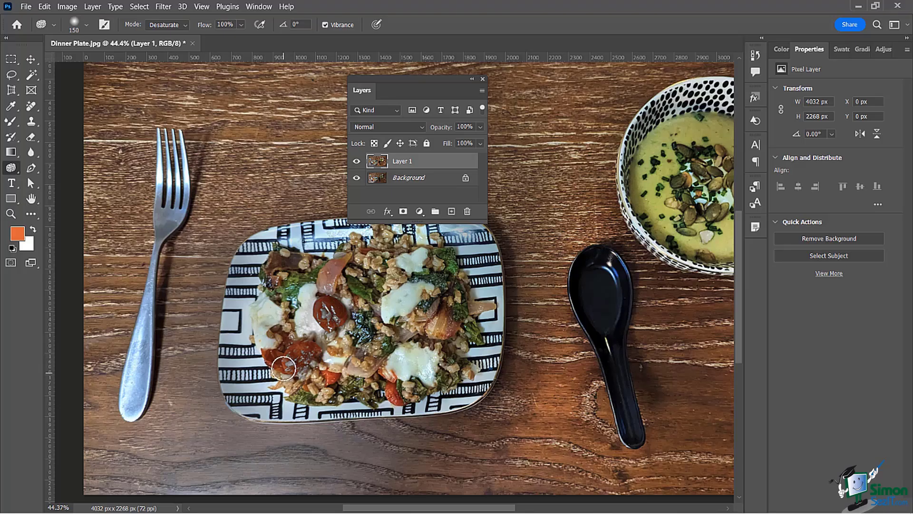
# Toggle Layer 1's visibility to compare the desaturated tomatoes with the original photo.
pyautogui.click(356, 162)
pyautogui.click(356, 162)
pyautogui.click(356, 161)
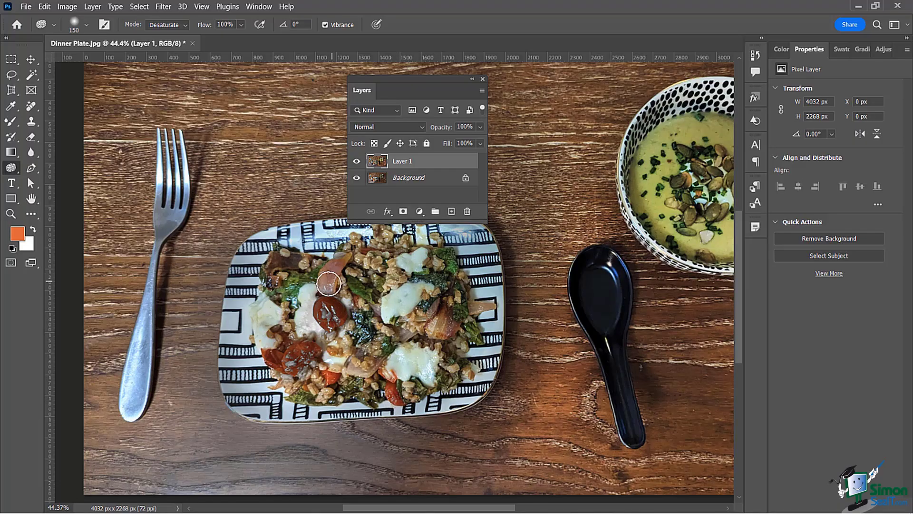
# Desaturate the reddish onion pieces among the food on the plate.
pyautogui.moveTo(341, 265)
pyautogui.mouseDown()
pyautogui.moveTo(332, 279)
pyautogui.moveTo(321, 273)
pyautogui.mouseUp()
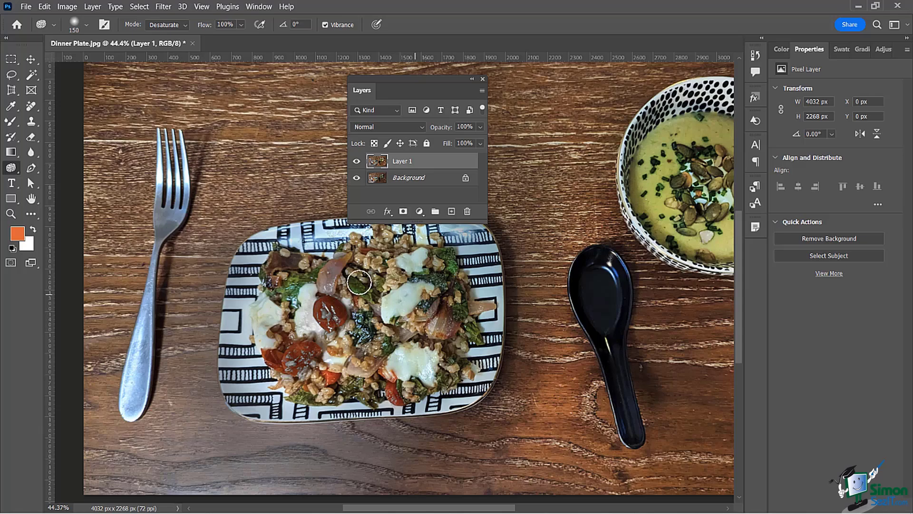
pyautogui.scroll(-3, 371, 273)
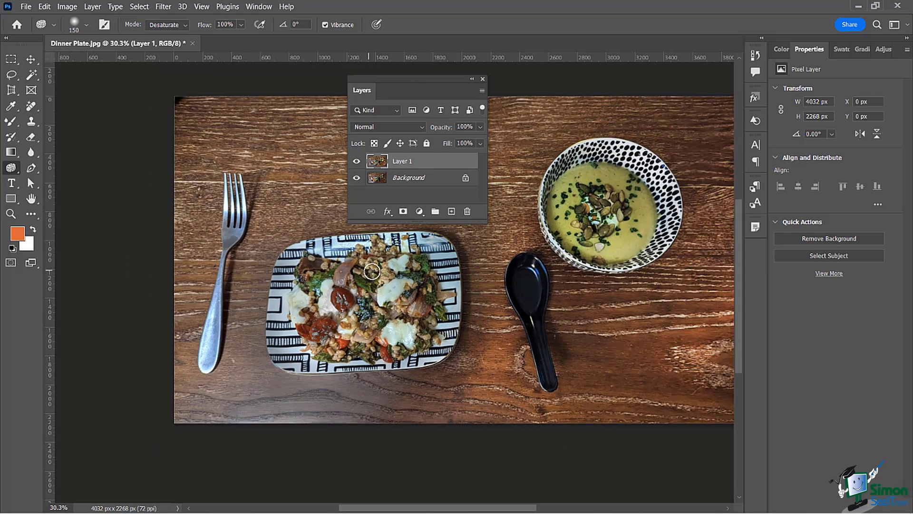
pyautogui.scroll(-2, 372, 271)
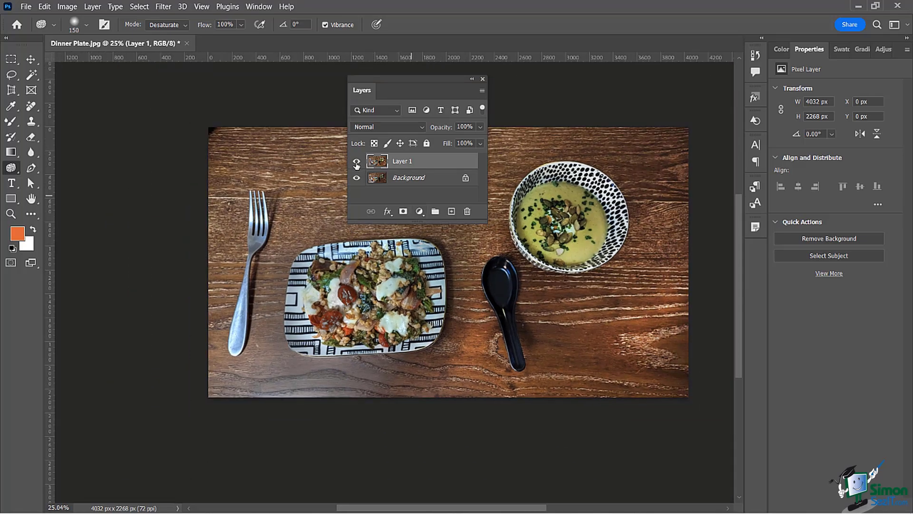
# Hide and show Layer 1 to review the combined sponge edits across the whole photo, and list the Dodge, Burn and Sponge tools.
pyautogui.click(358, 164)
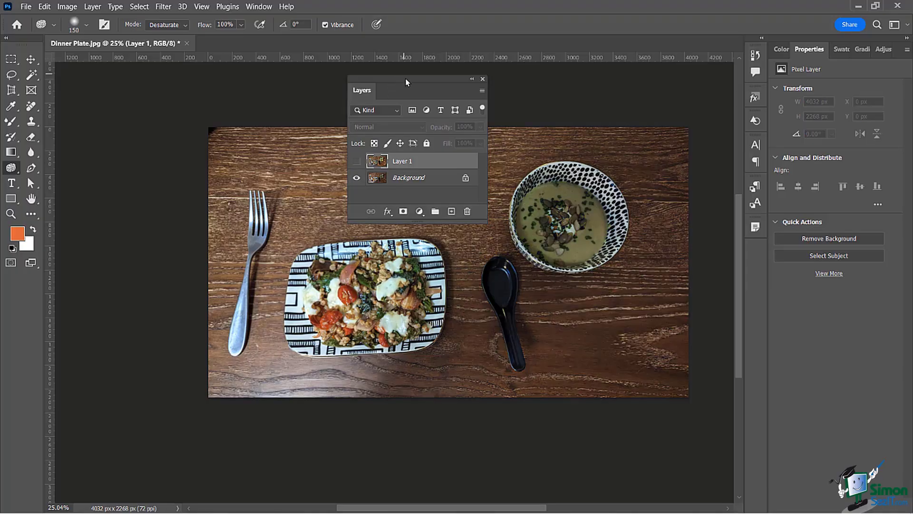
pyautogui.moveTo(407, 83)
pyautogui.mouseDown()
pyautogui.moveTo(569, 64)
pyautogui.moveTo(416, 89)
pyautogui.moveTo(257, 93)
pyautogui.moveTo(402, 59)
pyautogui.moveTo(418, 89)
pyautogui.mouseUp()
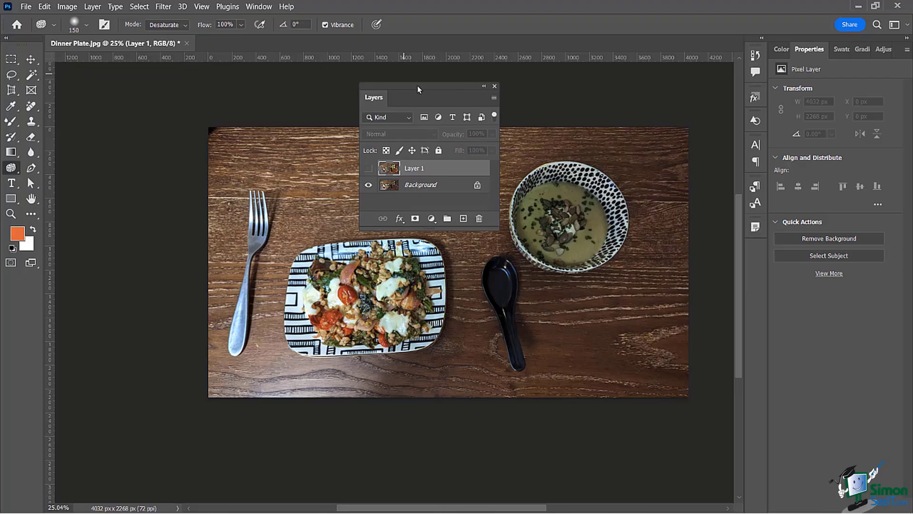
pyautogui.click(368, 168)
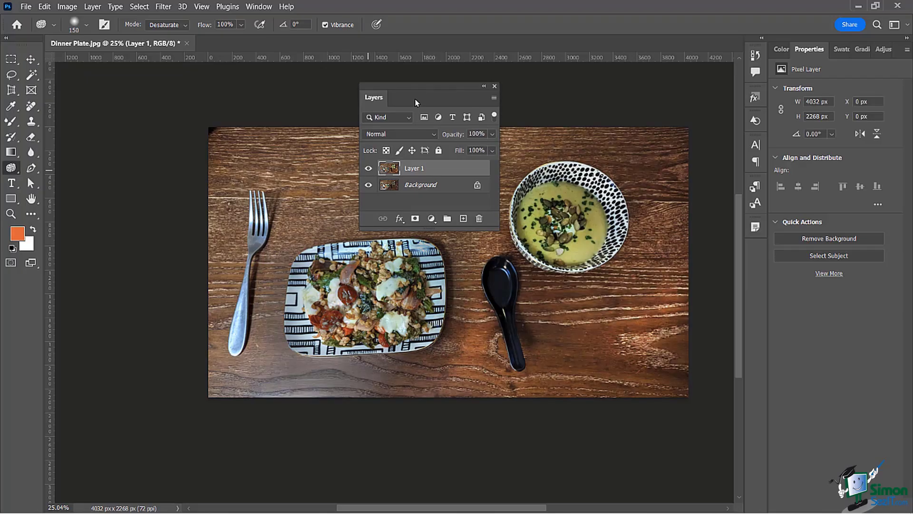
pyautogui.rightClick(10, 169)
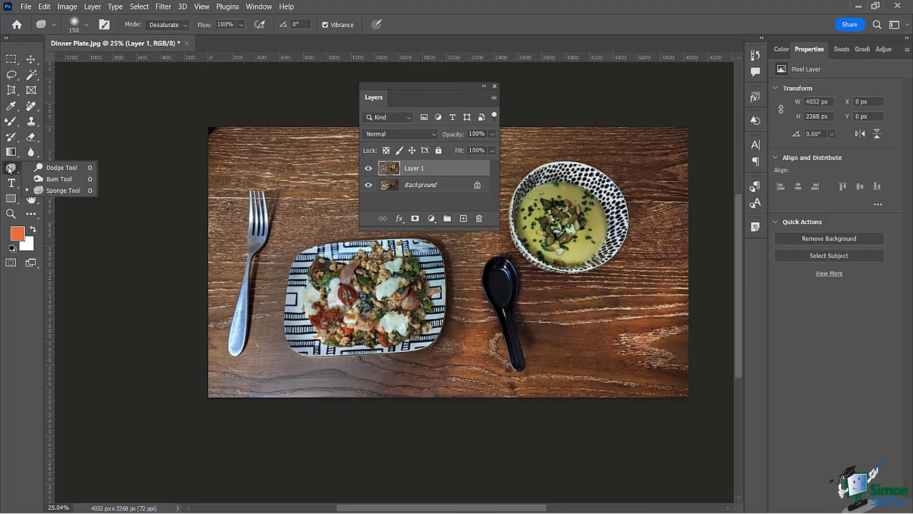